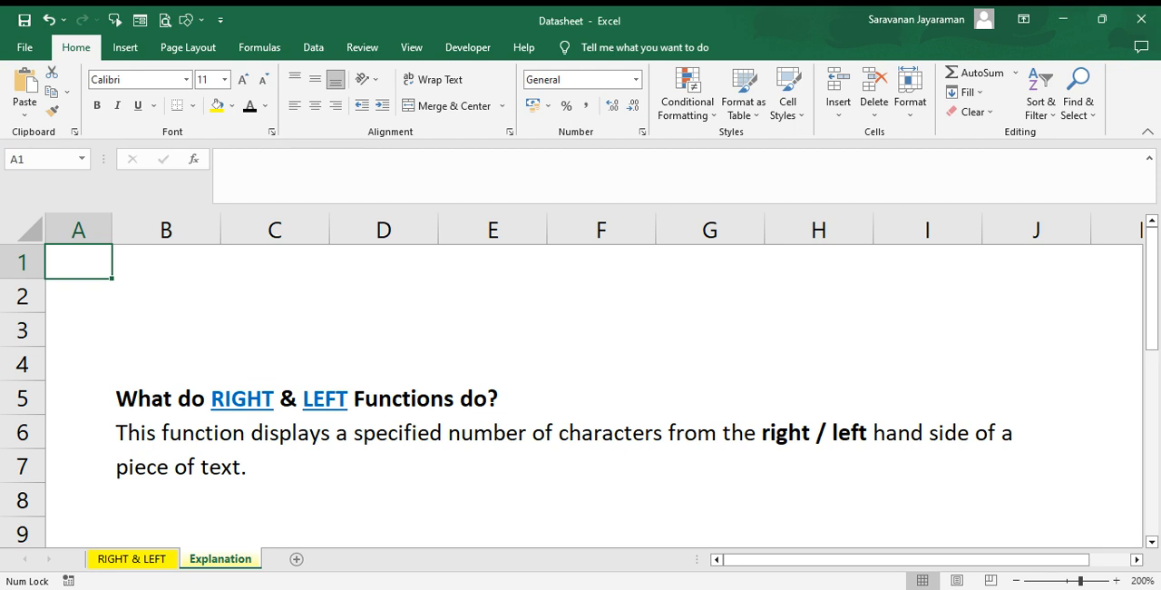
On the RIGHT & LEFT sheet, enter =RIGHT(B2,6) in C2 to extract the project number from the end of the project name
click(136, 559)
click(154, 560)
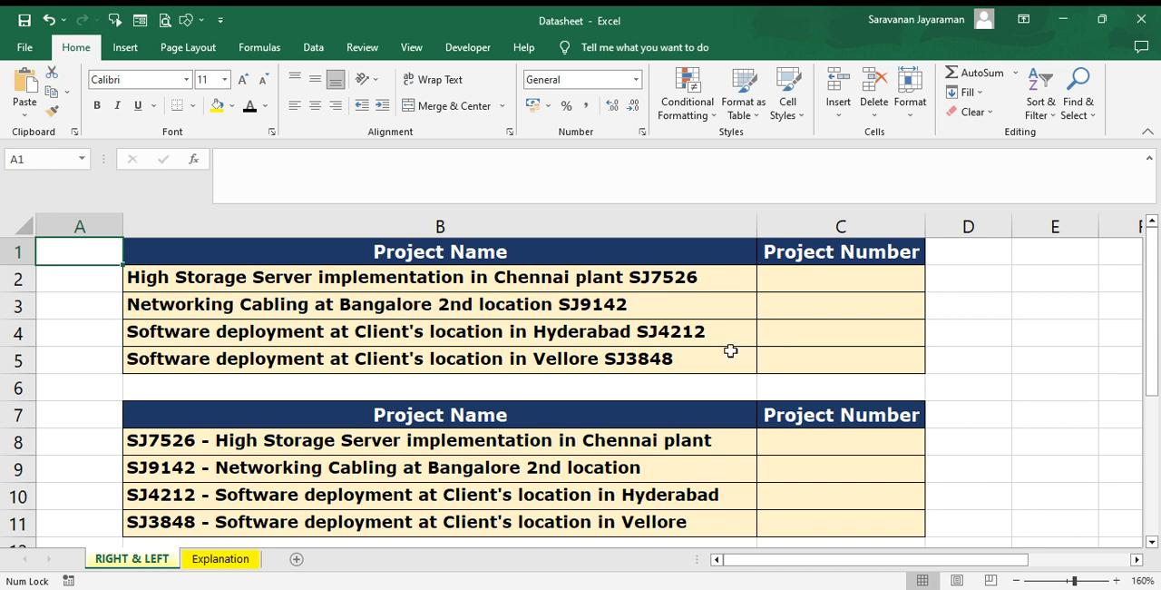
click(807, 279)
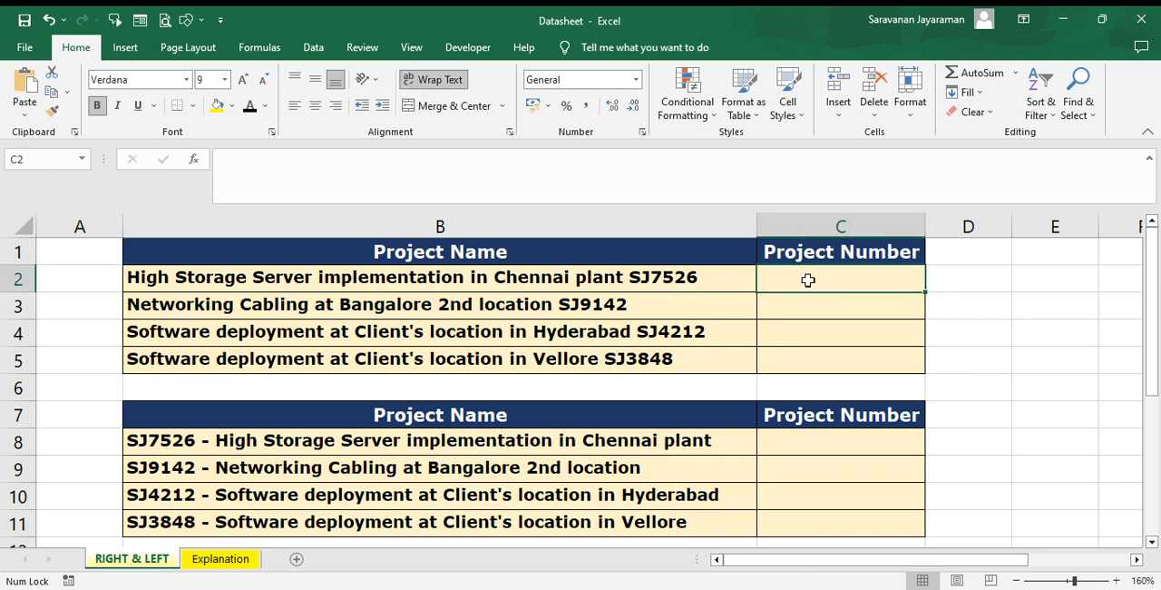
text(=)
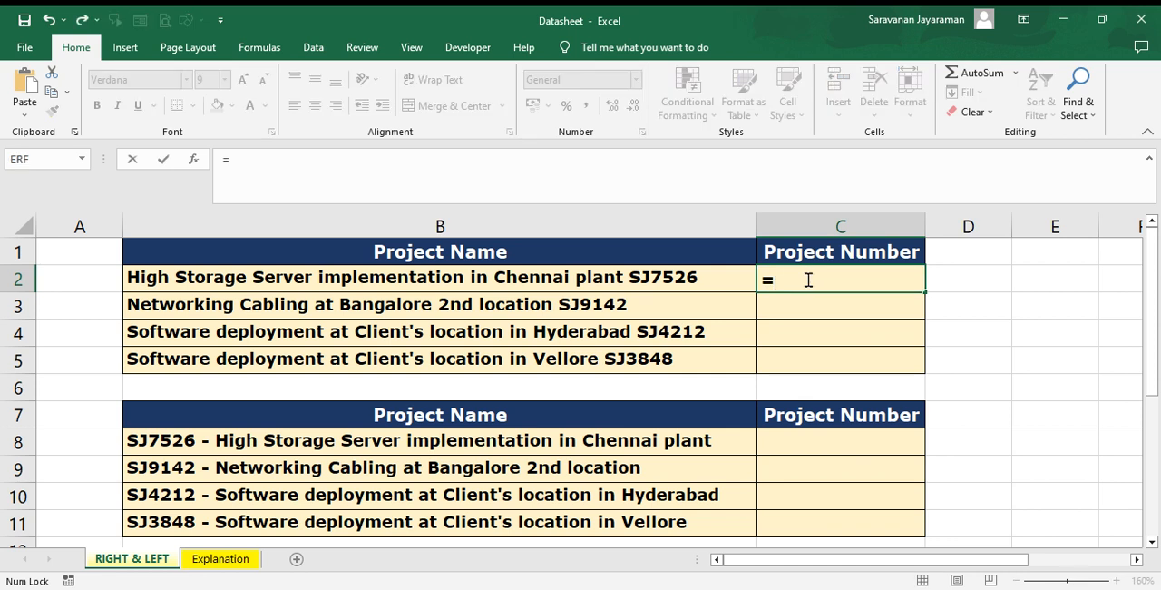
text(ri)
key(Tab)
click(520, 283)
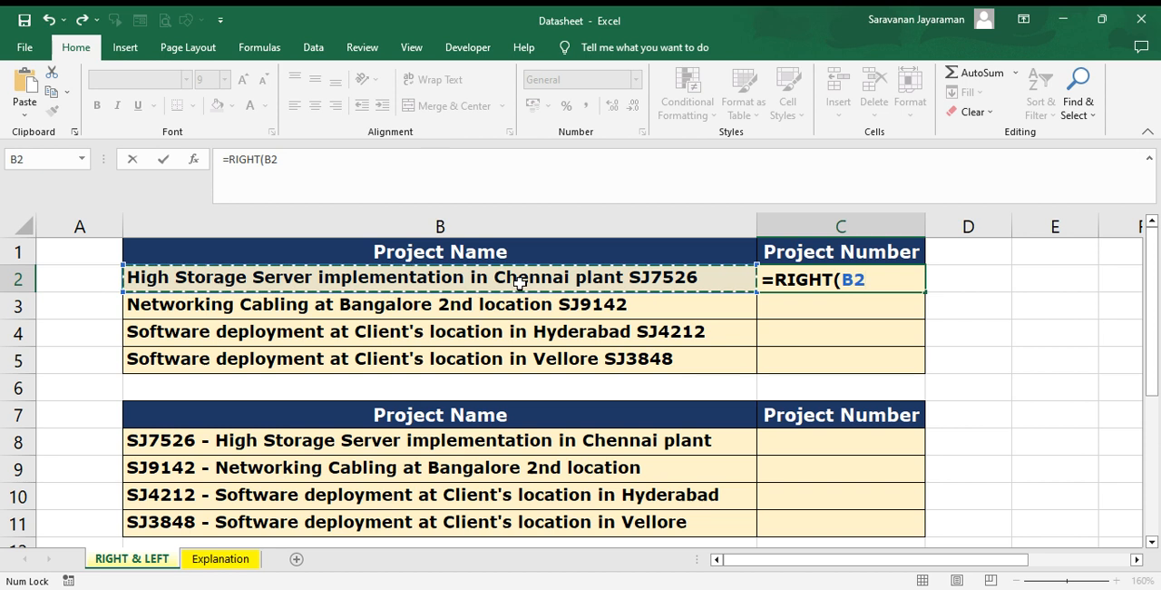
text(,)
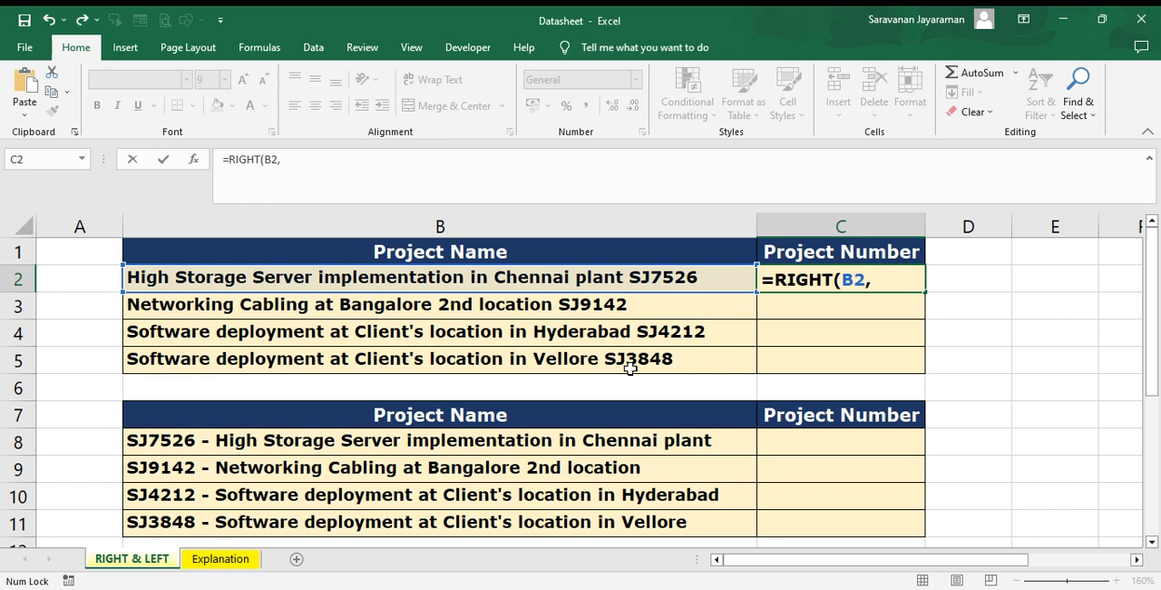
text(6)
text())
key(Return)
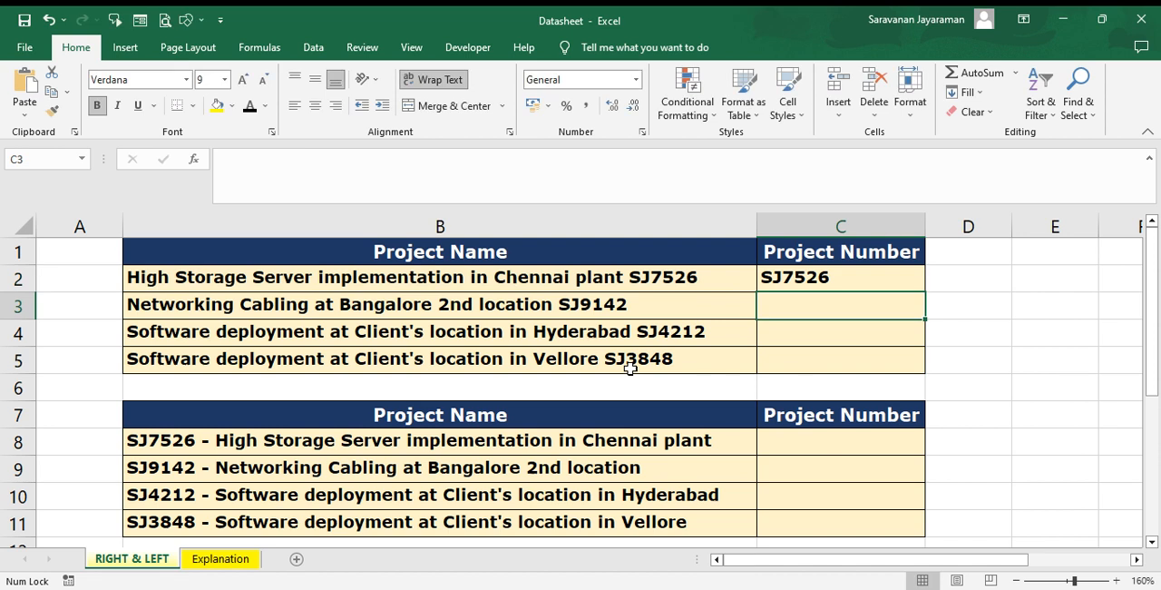
Enter =RIGHT(B3,6) in C3 to extract the project number of the Bangalore networking project
key(Up)
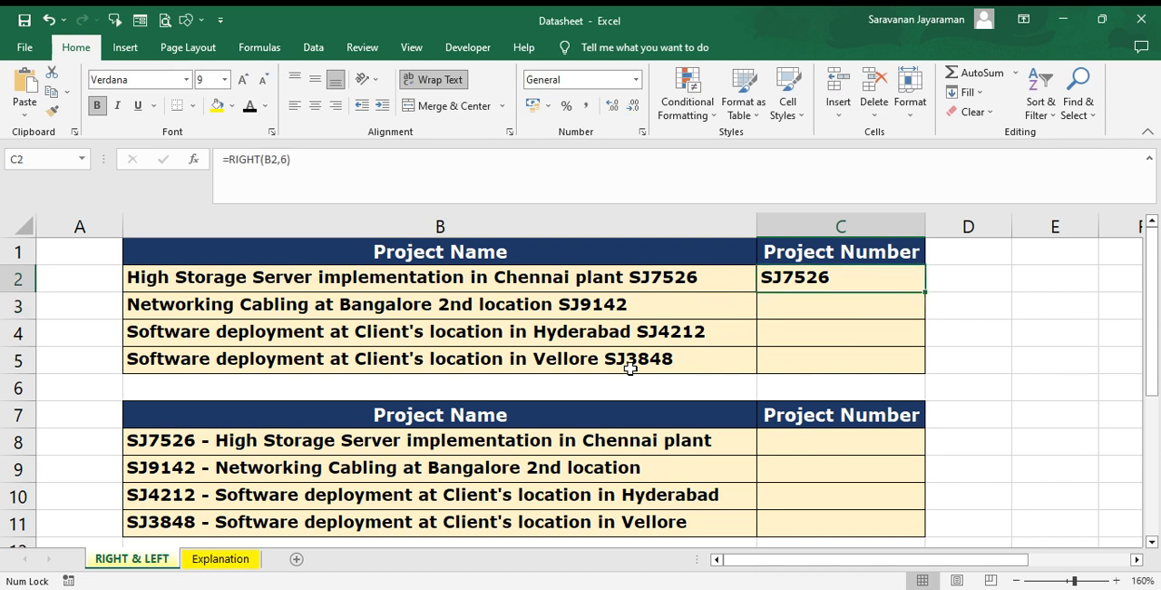
key(Down)
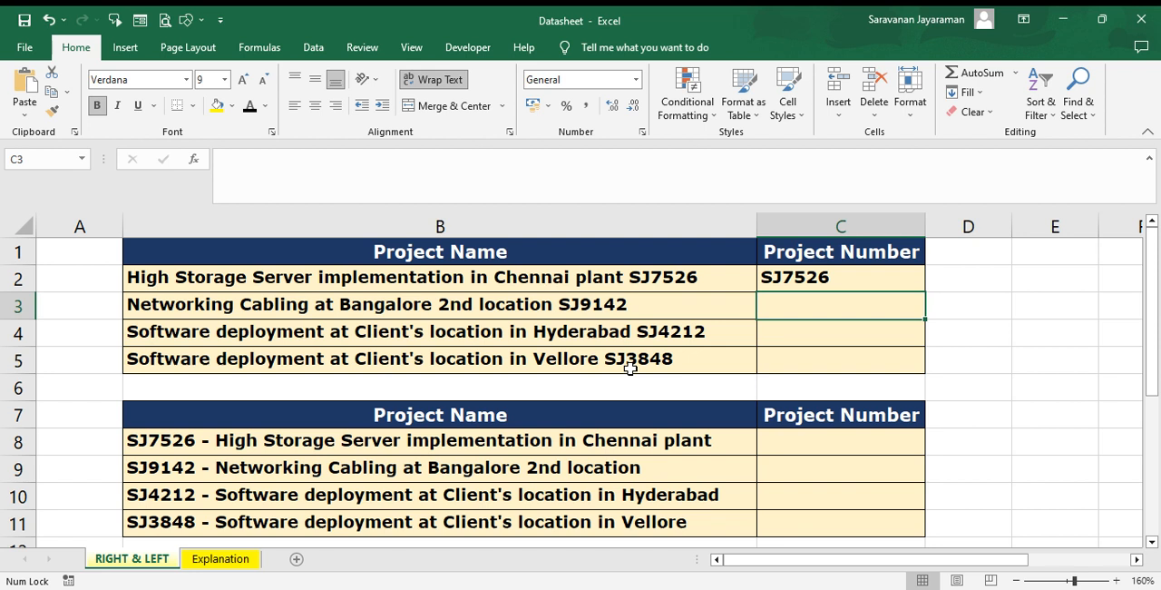
text(=ri)
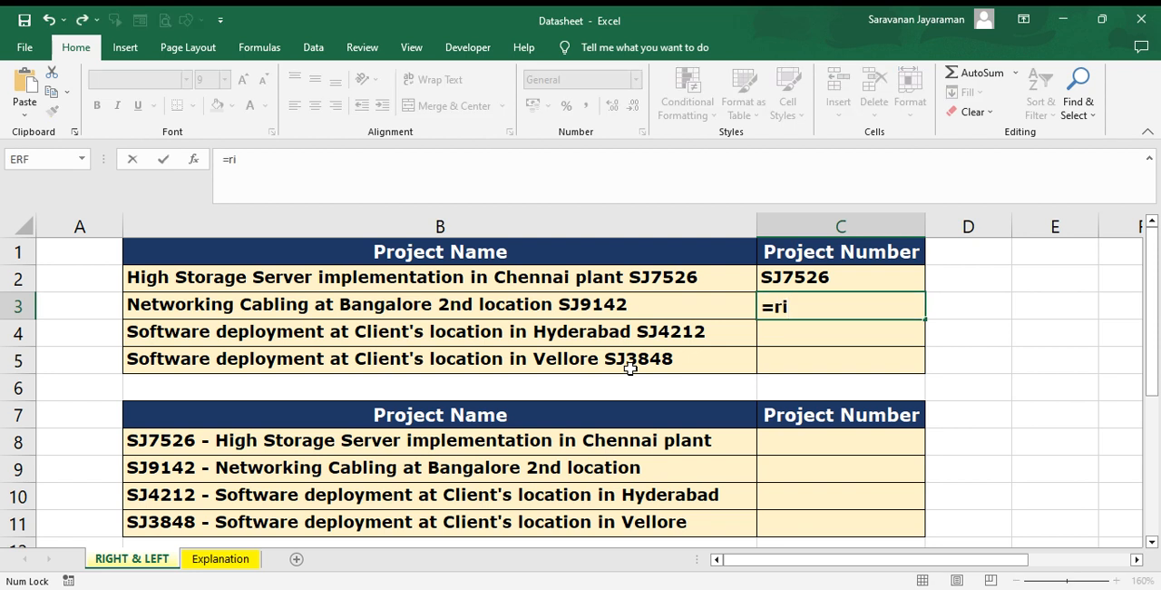
key(Tab)
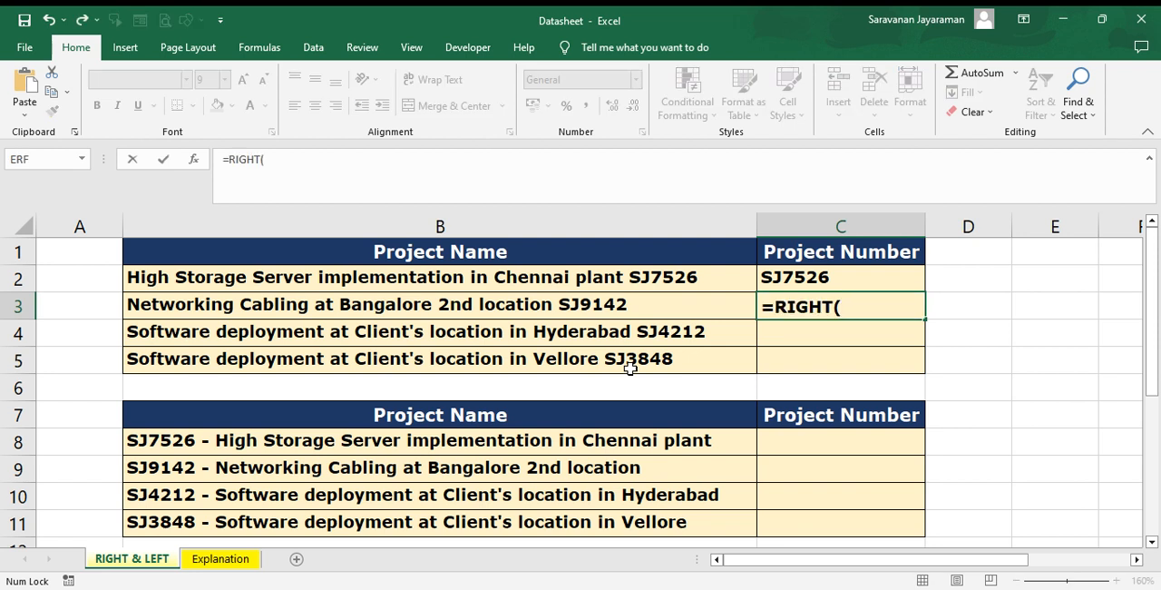
click(568, 309)
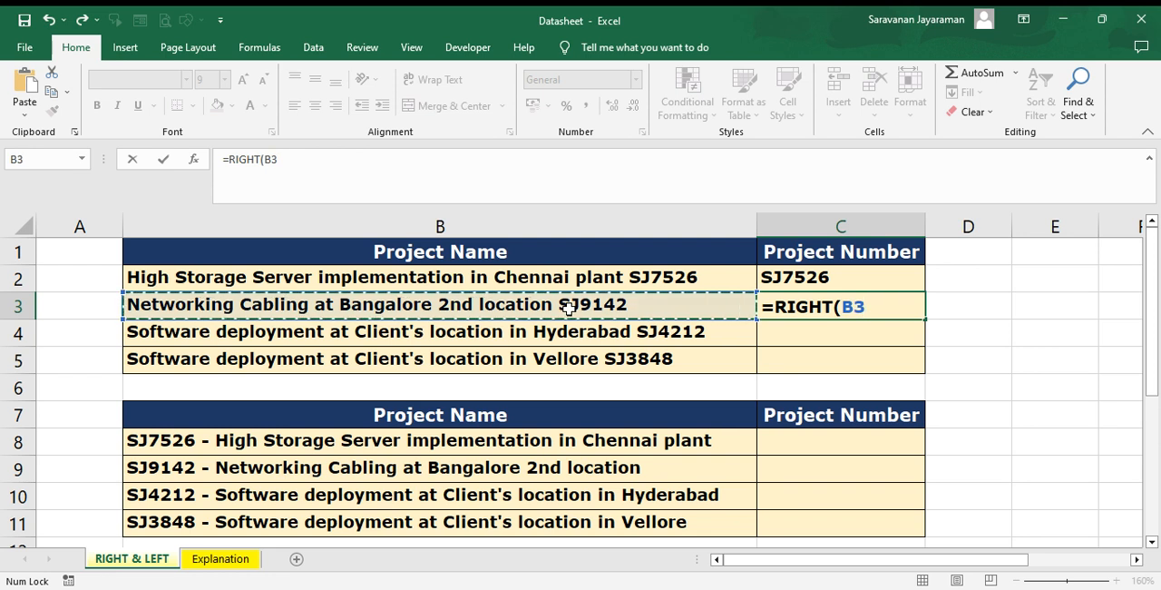
text(,)
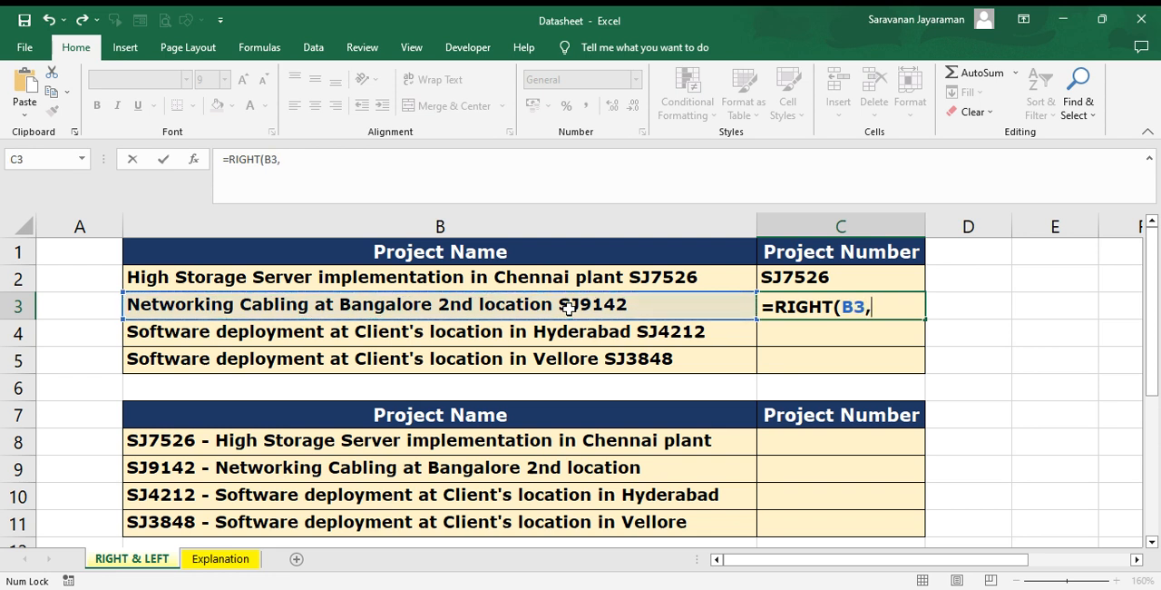
text(6))
key(Return)
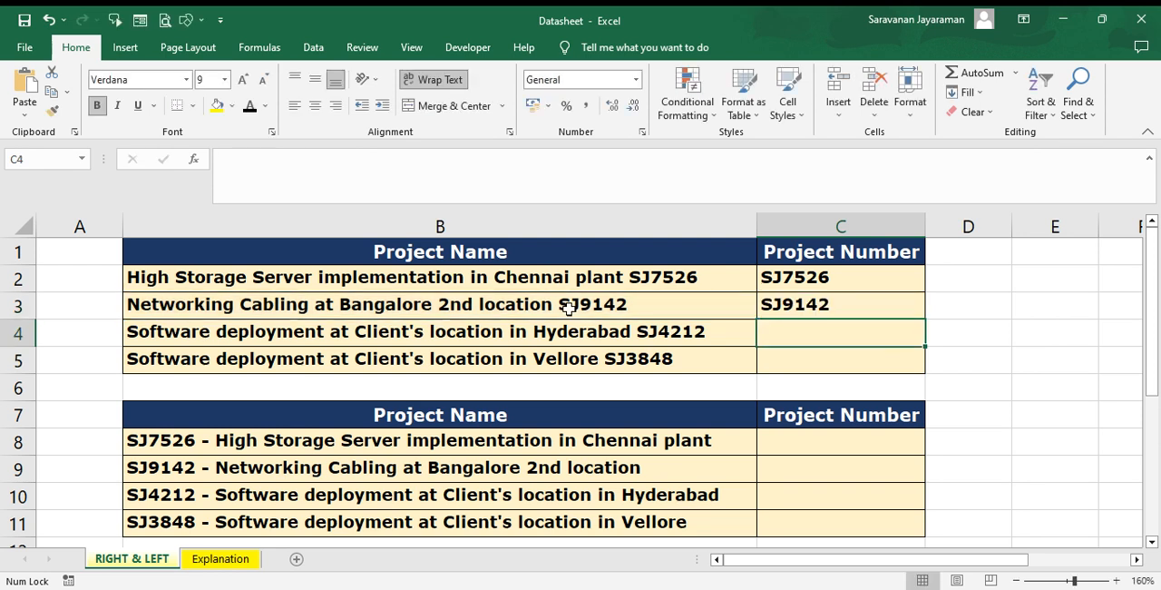
Copy the RIGHT formula from C3 down into C4 and C5
key(ctrl+d)
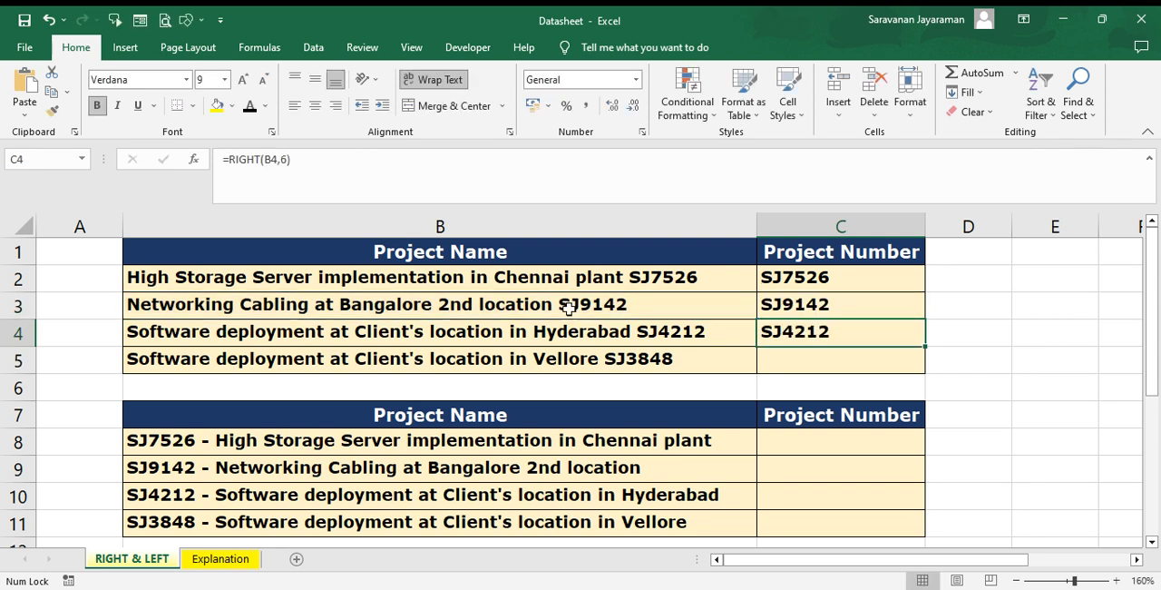
key(Return)
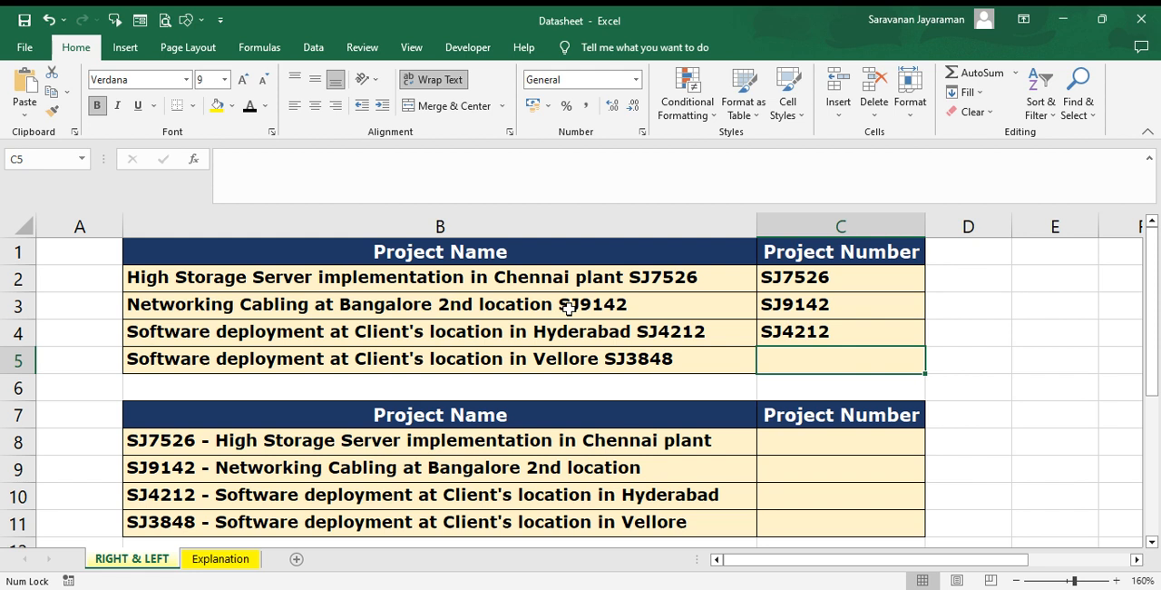
key(ctrl+d)
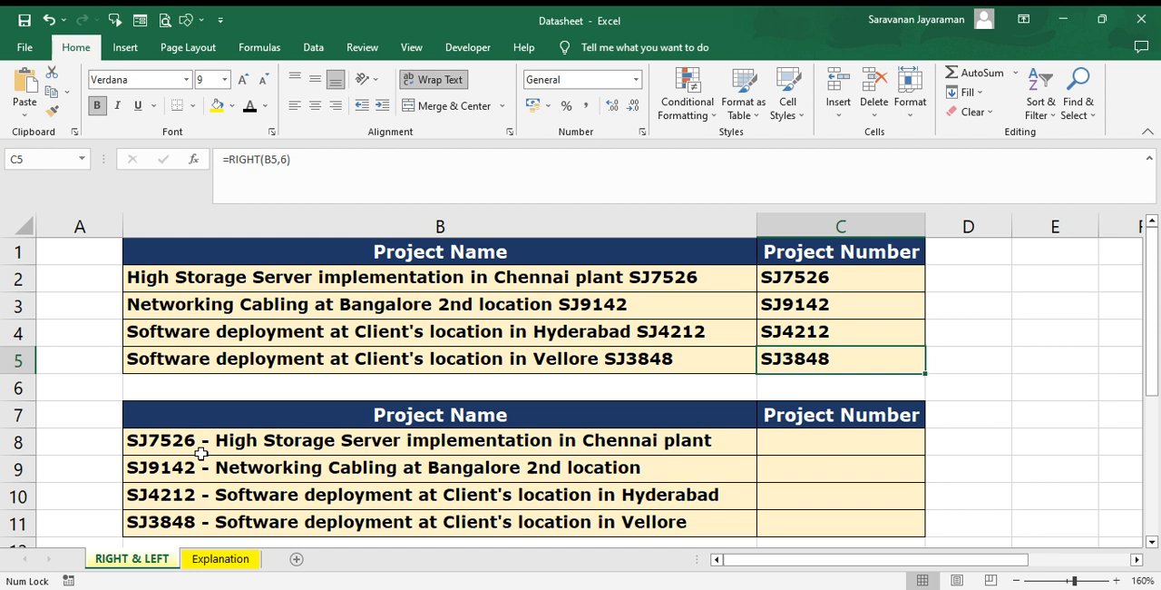
Enter =LEFT(B8,6) in C8 to extract the project number from the start of the second table's first project name
click(802, 447)
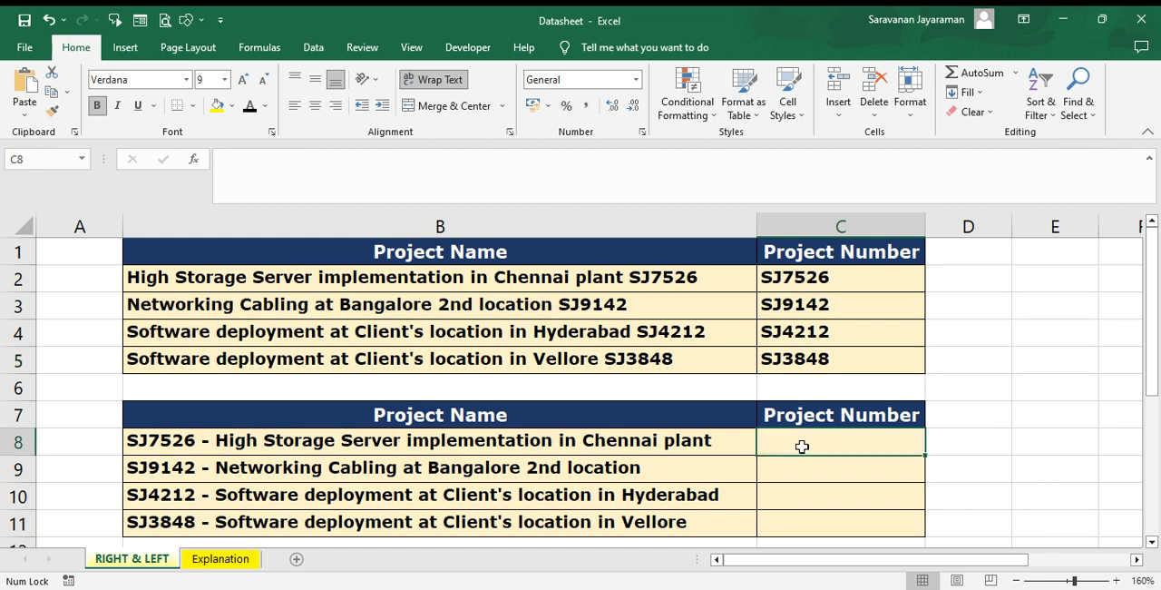
text(=)
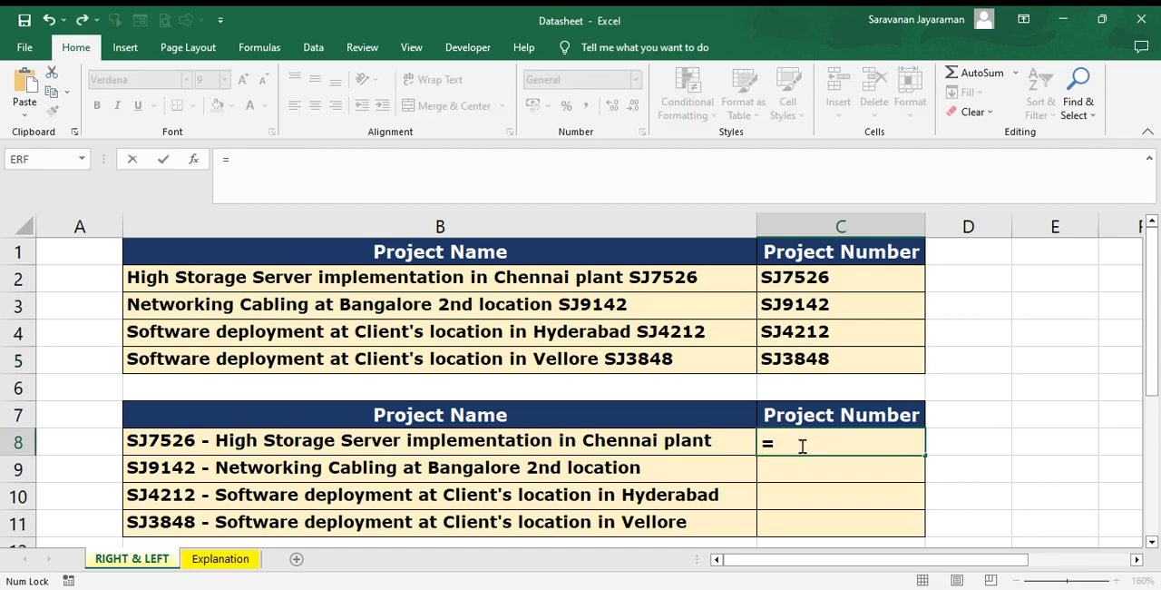
text(left)
key(Tab)
click(550, 442)
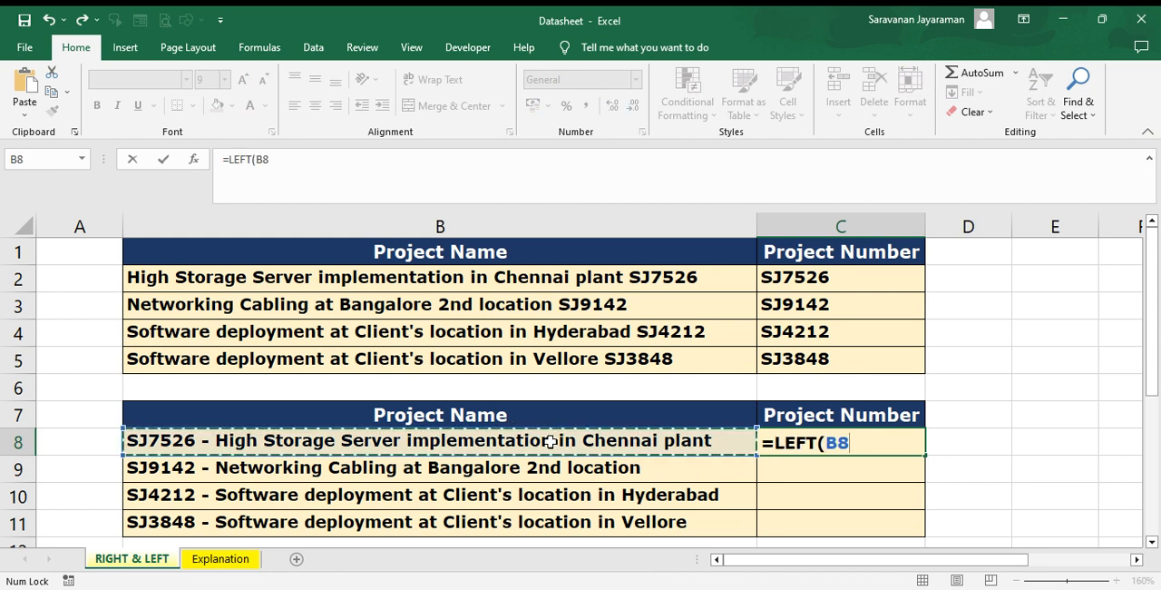
text(,)
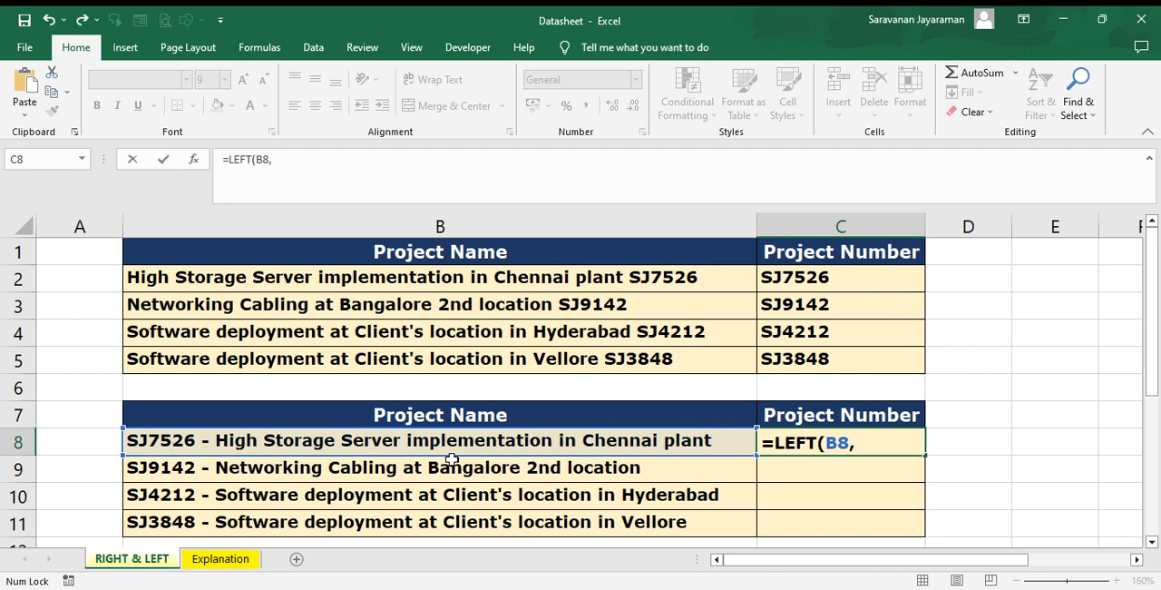
text(6))
key(Return)
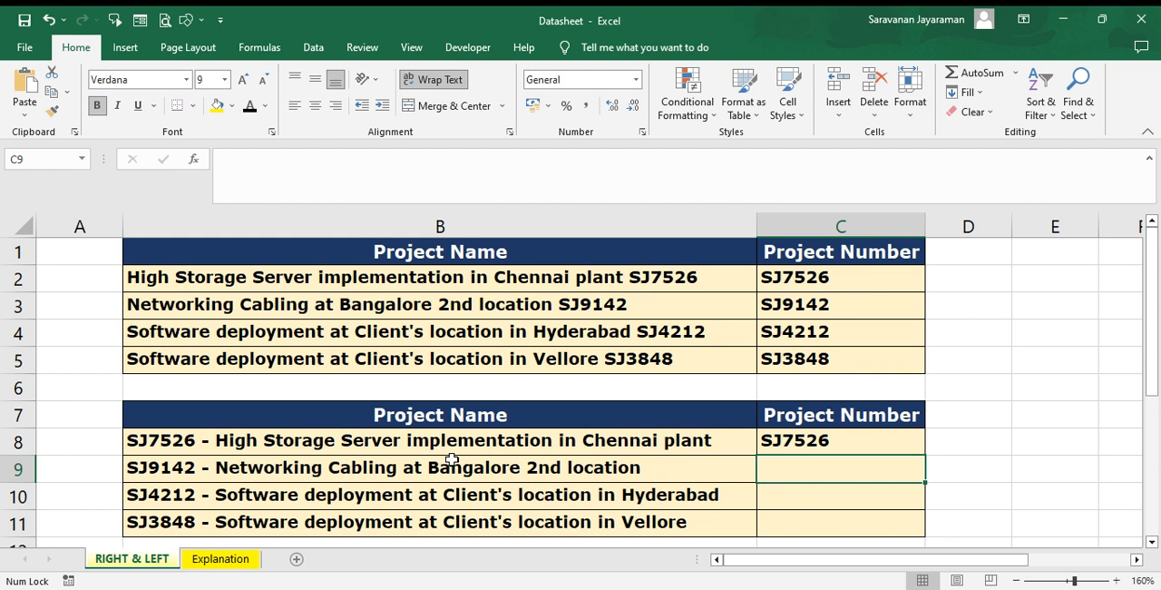
Copy the LEFT formula from C8 down through C9, C10 and C11
key(ctrl+d)
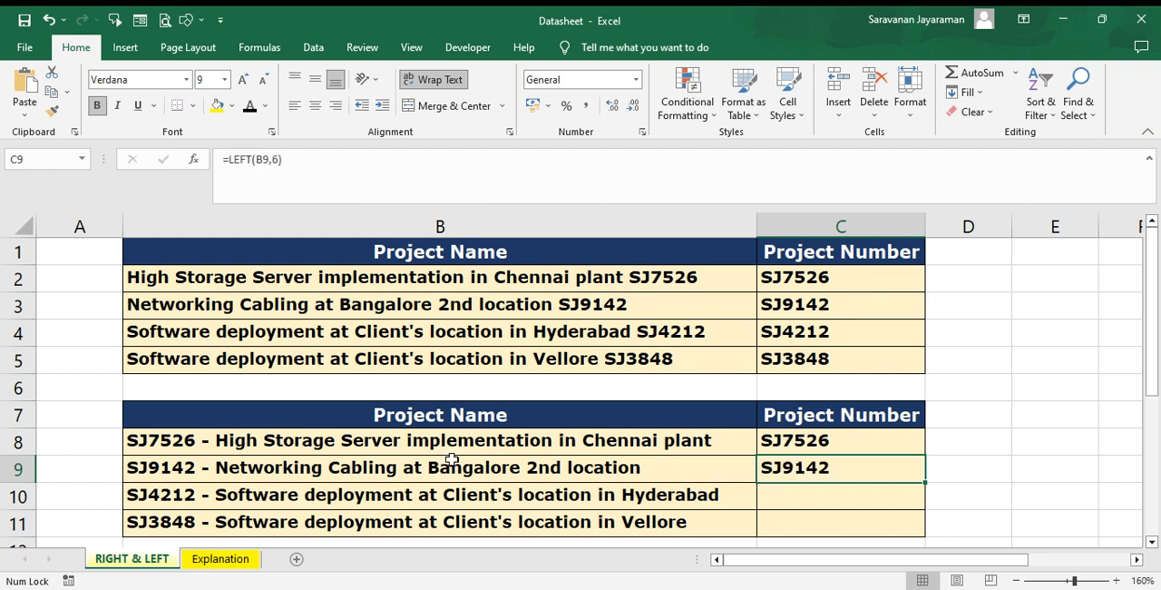
key(Return)
key(ctrl+d)
key(Return)
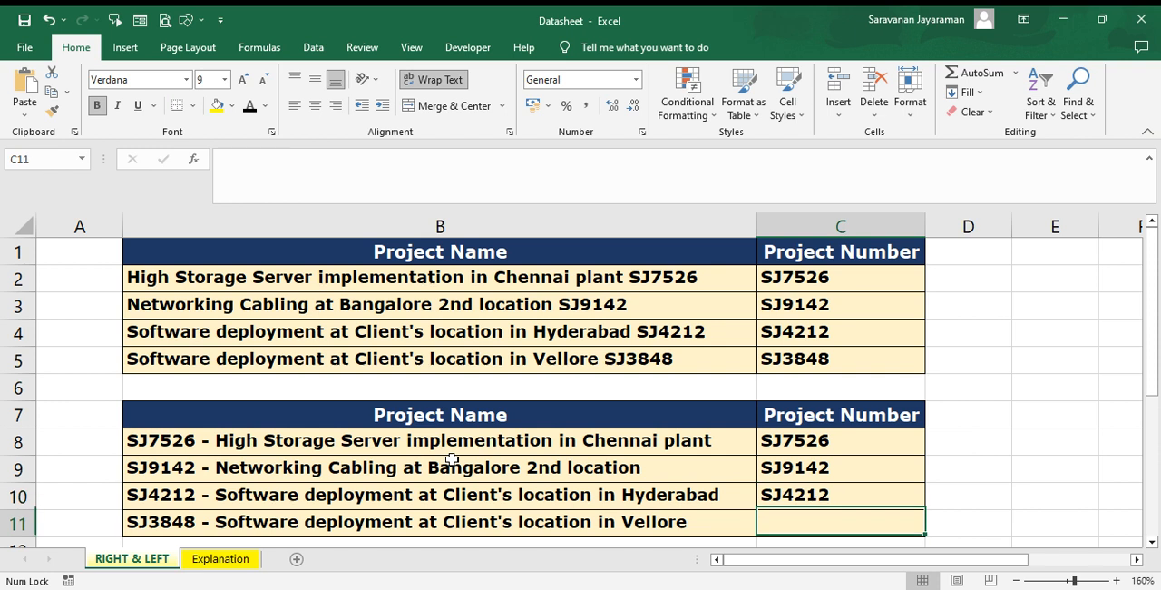
key(ctrl+d)
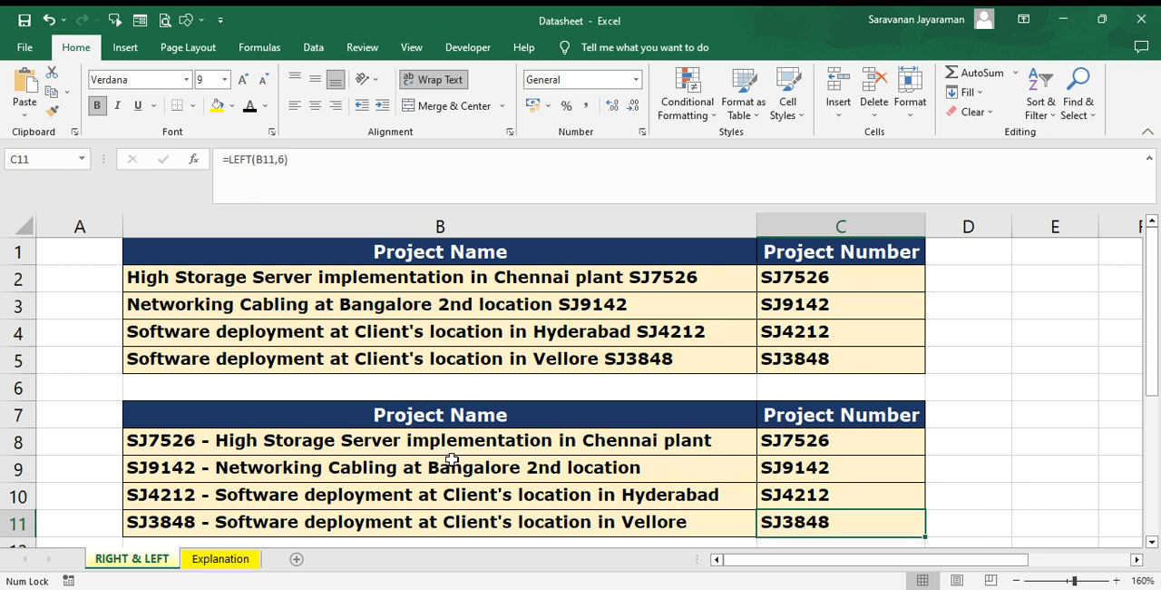